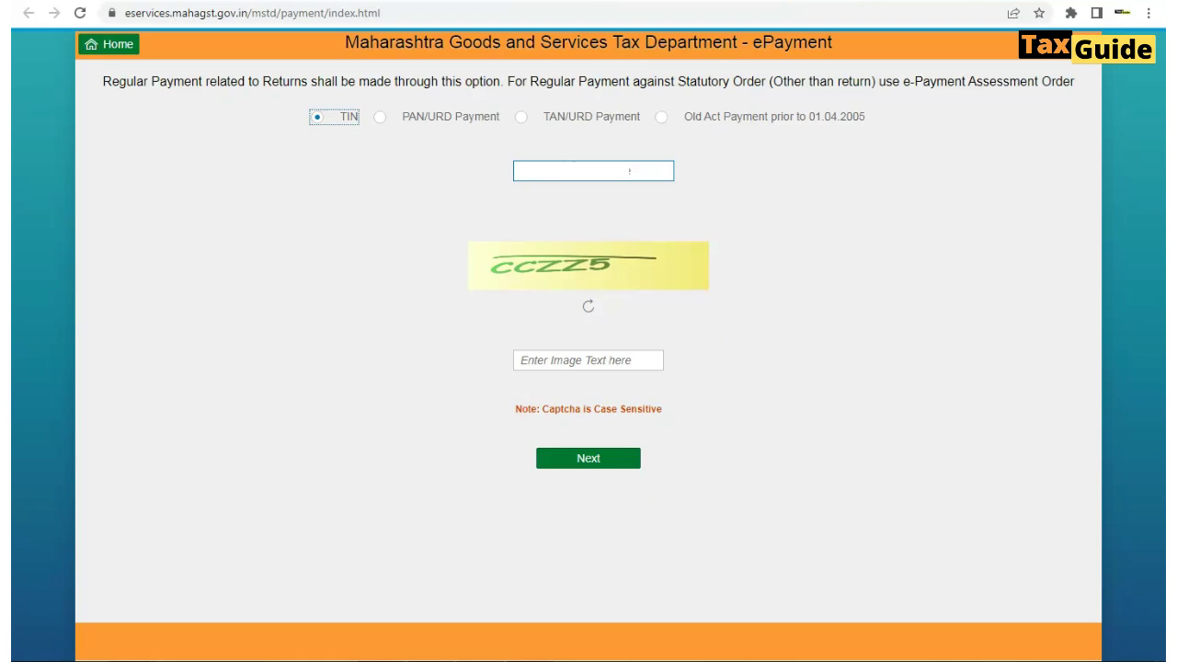
- Try to submit the TIN with the captcha text entered in lowercase
{"action": "left_click", "coordinate": [564, 367]}
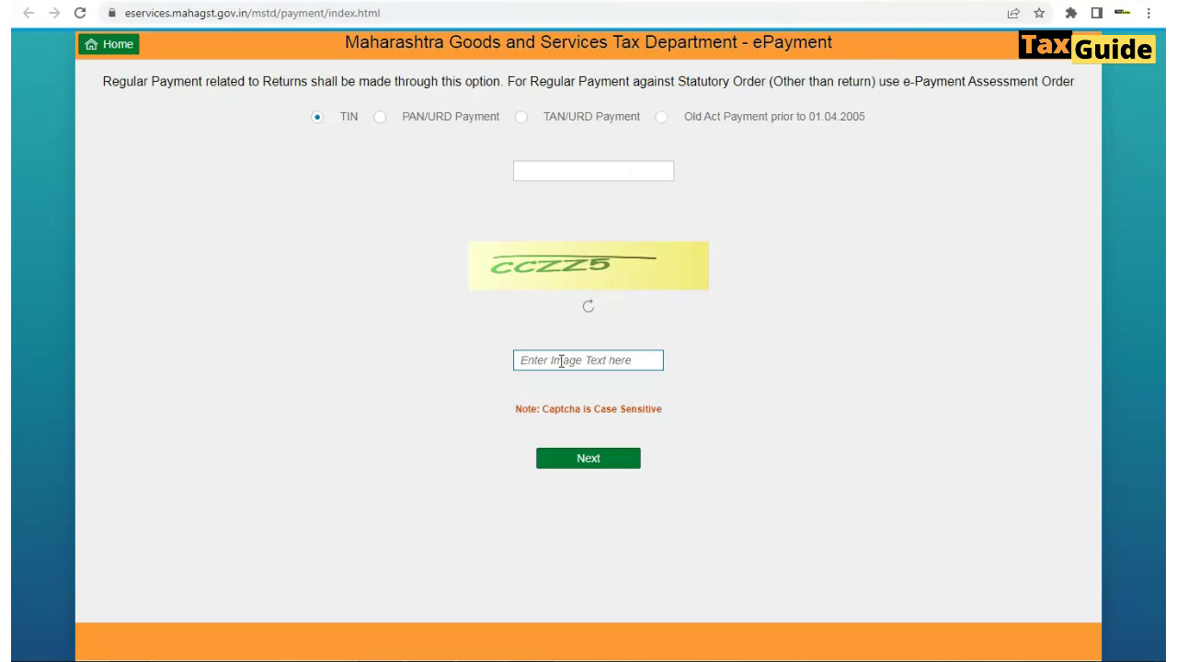
{"action": "type", "text": "cczz5"}
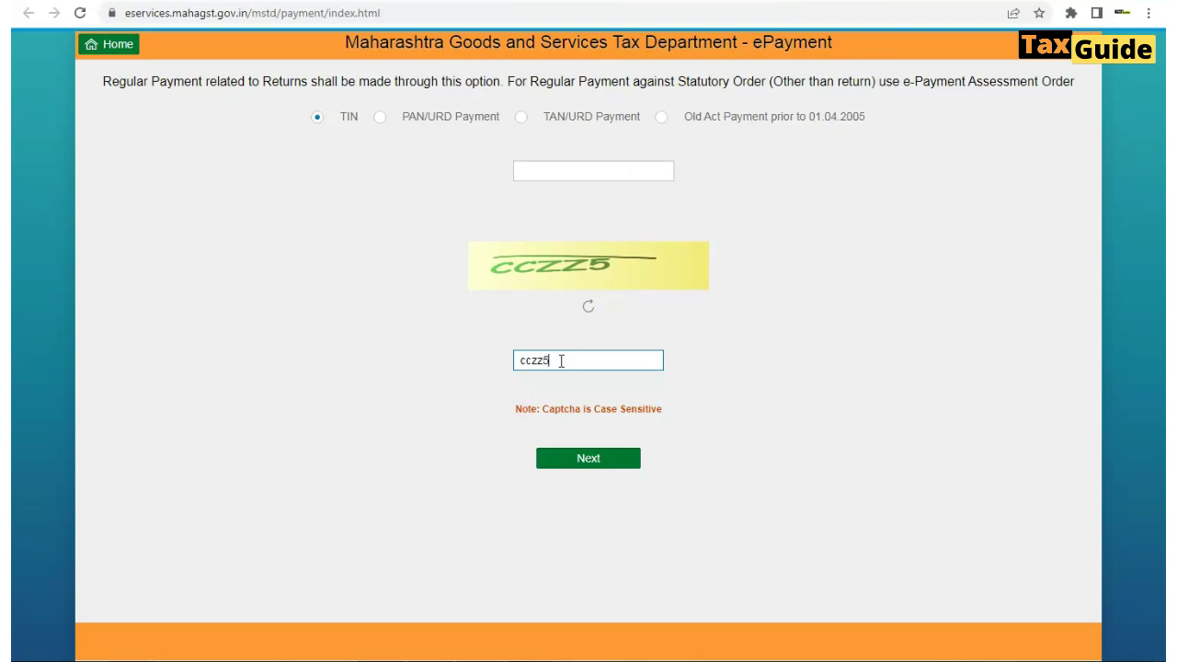
{"action": "left_click", "coordinate": [593, 467]}
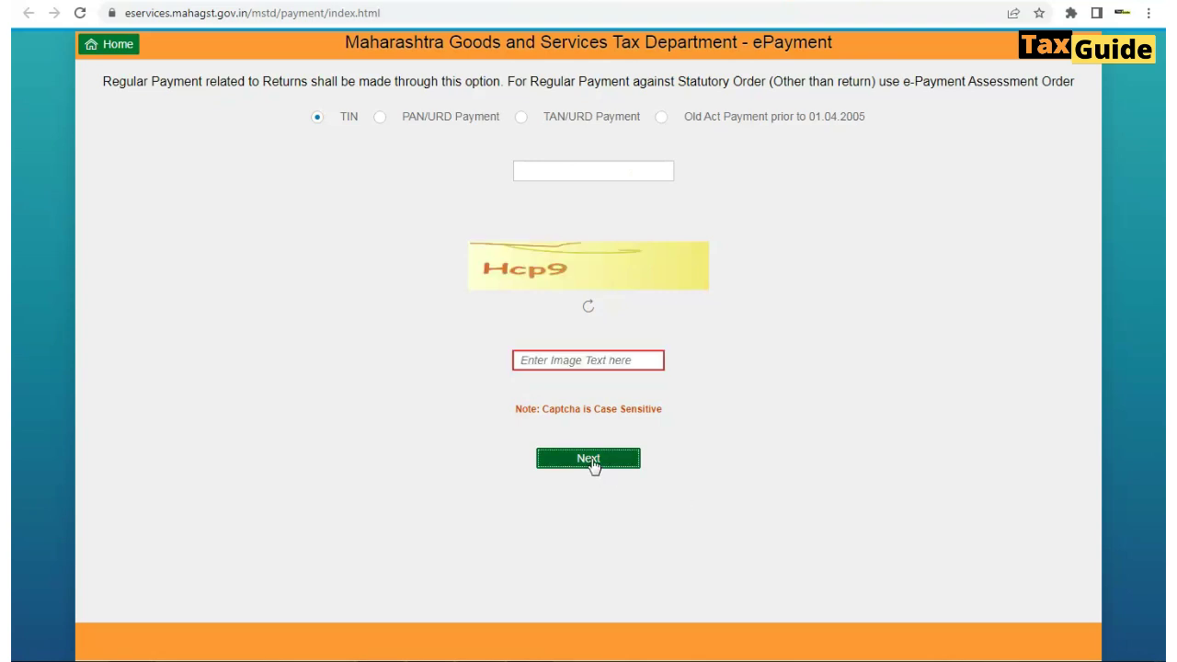
- Enter the case-sensitive captcha text from the refreshed image and continue to the payment details
{"action": "left_click", "coordinate": [581, 363]}
{"action": "type", "text": "Hcp9"}
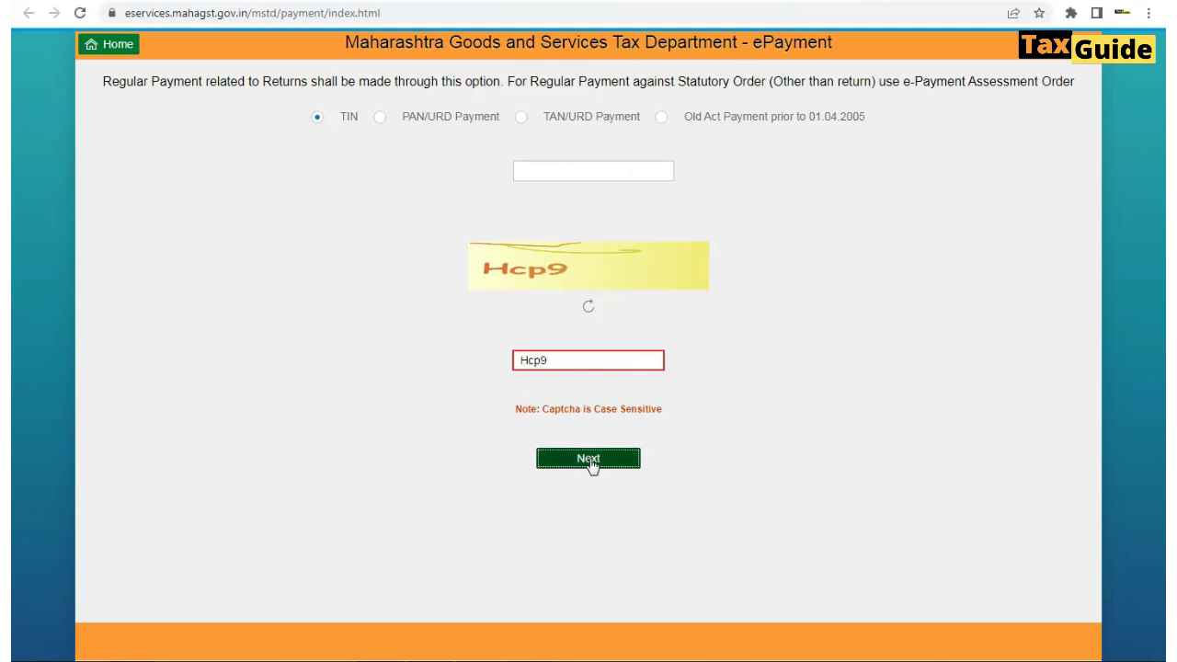
{"action": "left_click", "coordinate": [590, 463]}
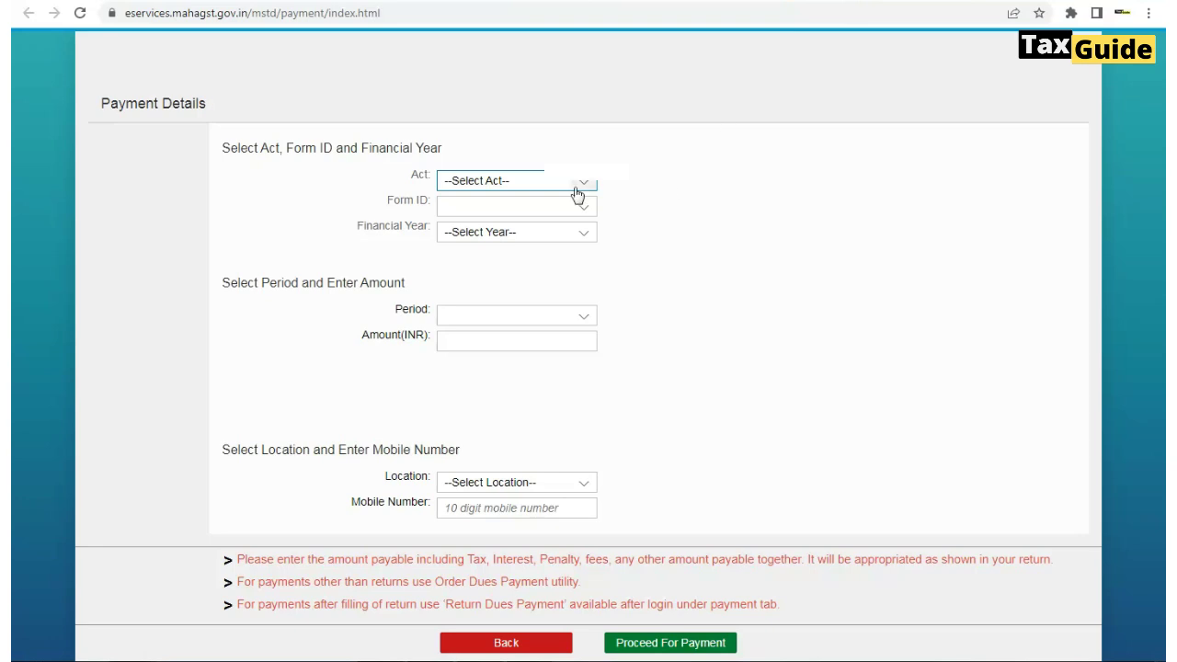
- Set the act to PTEC ACT and the financial year to 2024-2025 in the payment details
{"action": "left_click", "coordinate": [572, 188]}
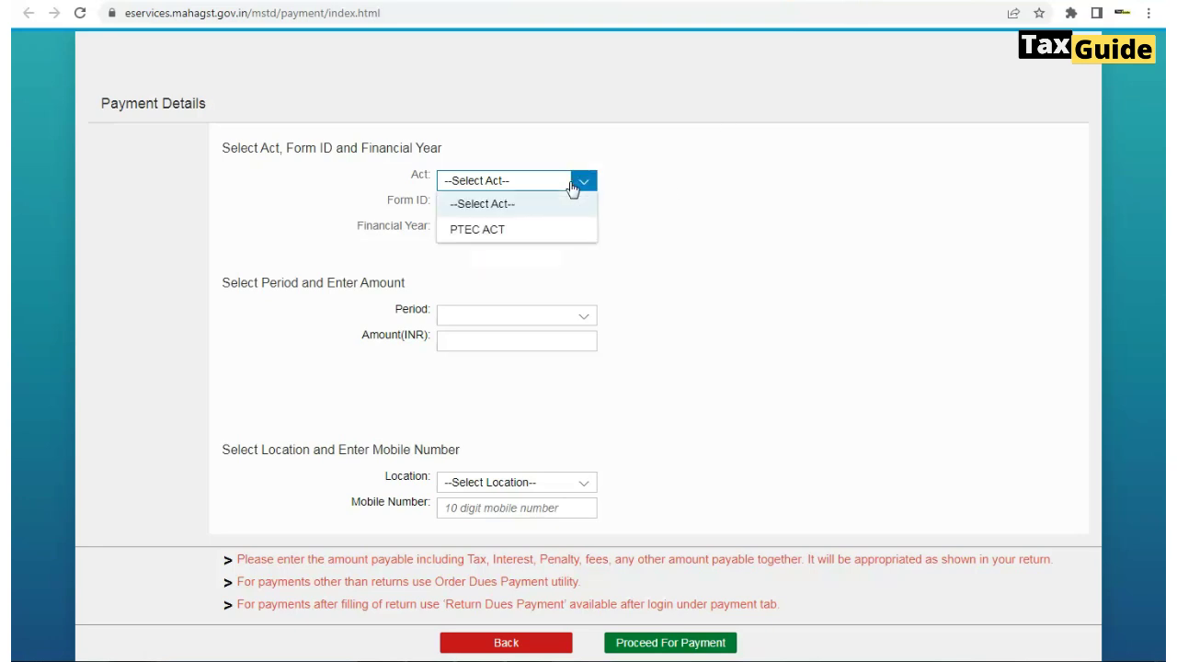
{"action": "left_click", "coordinate": [477, 231]}
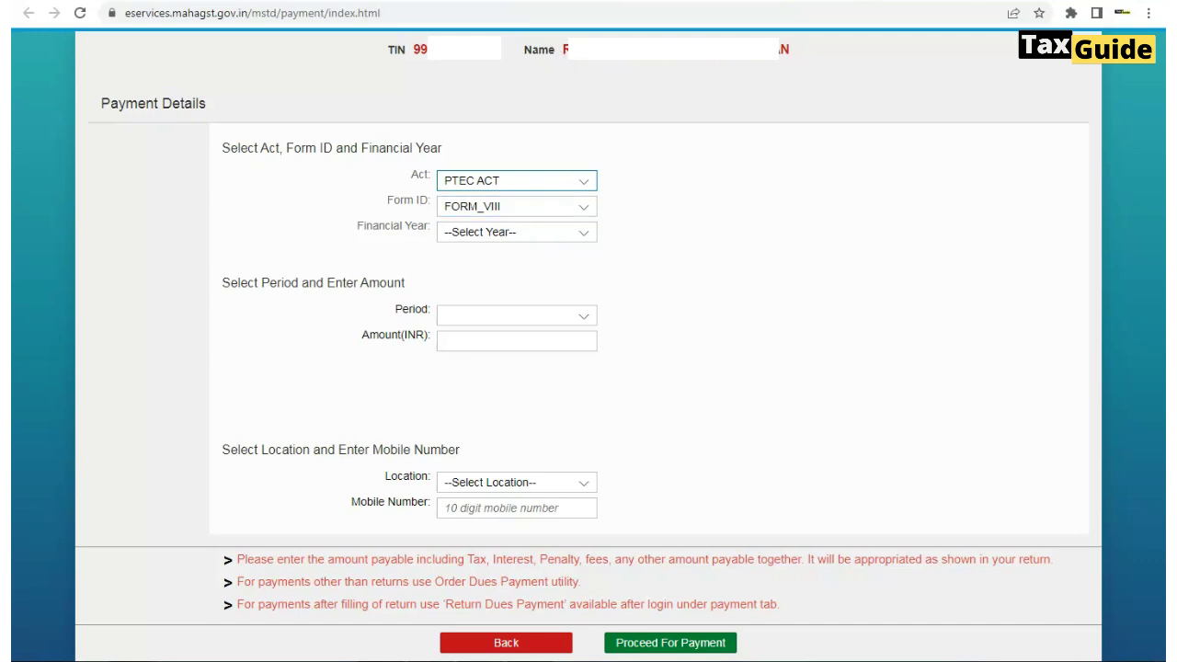
{"action": "left_click", "coordinate": [539, 238]}
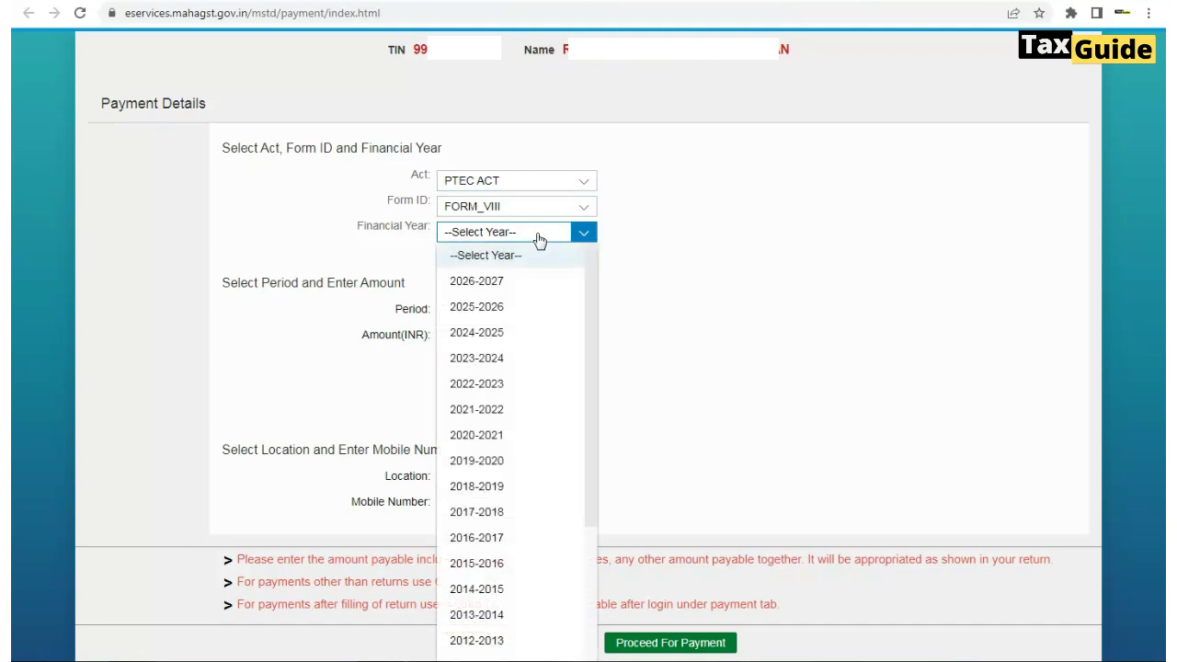
{"action": "left_click", "coordinate": [476, 337]}
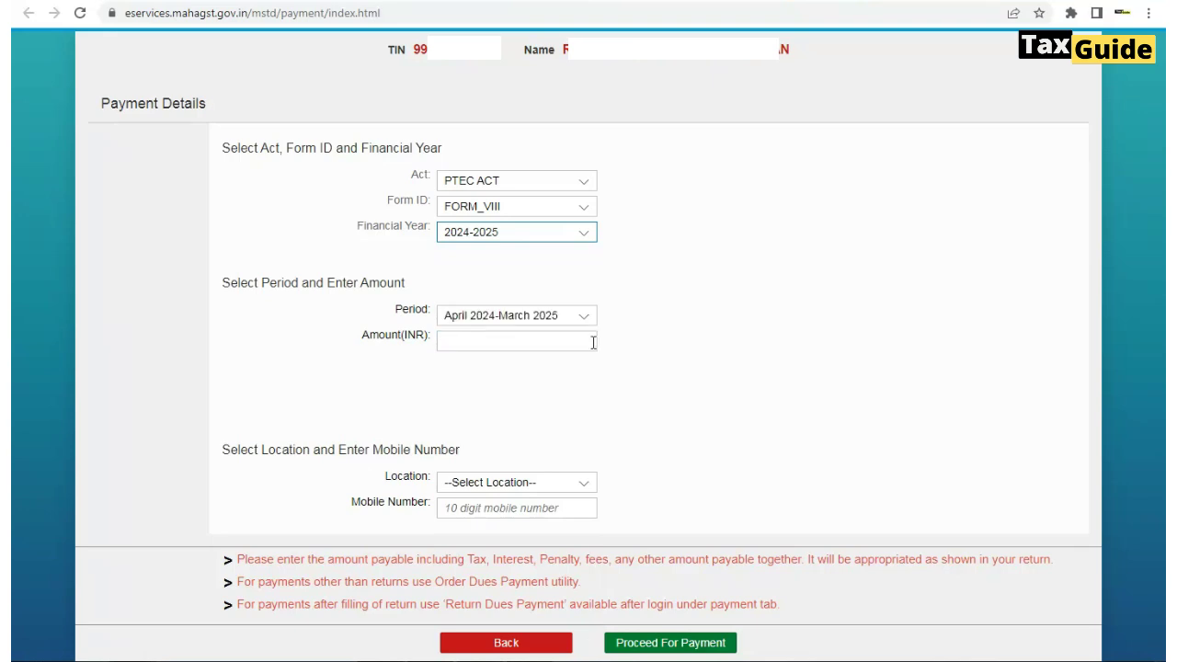
- Enter 2500 as the payment amount in INR
{"action": "left_click", "coordinate": [465, 337]}
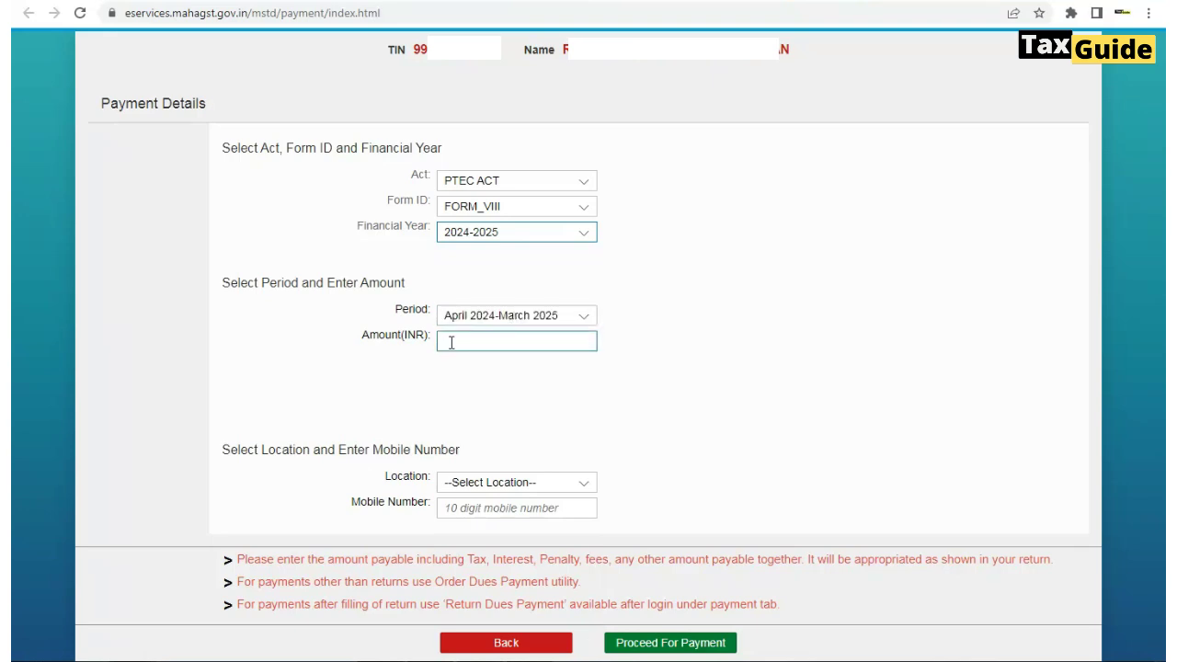
{"action": "left_click", "coordinate": [451, 342]}
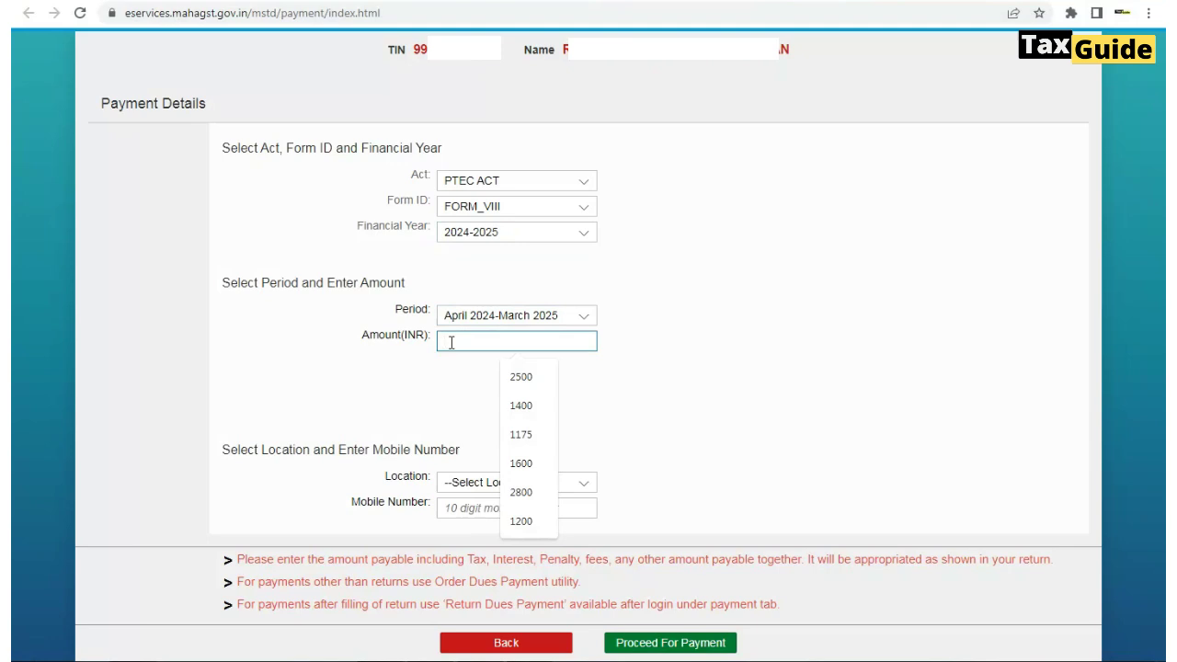
{"action": "type", "text": "2500"}
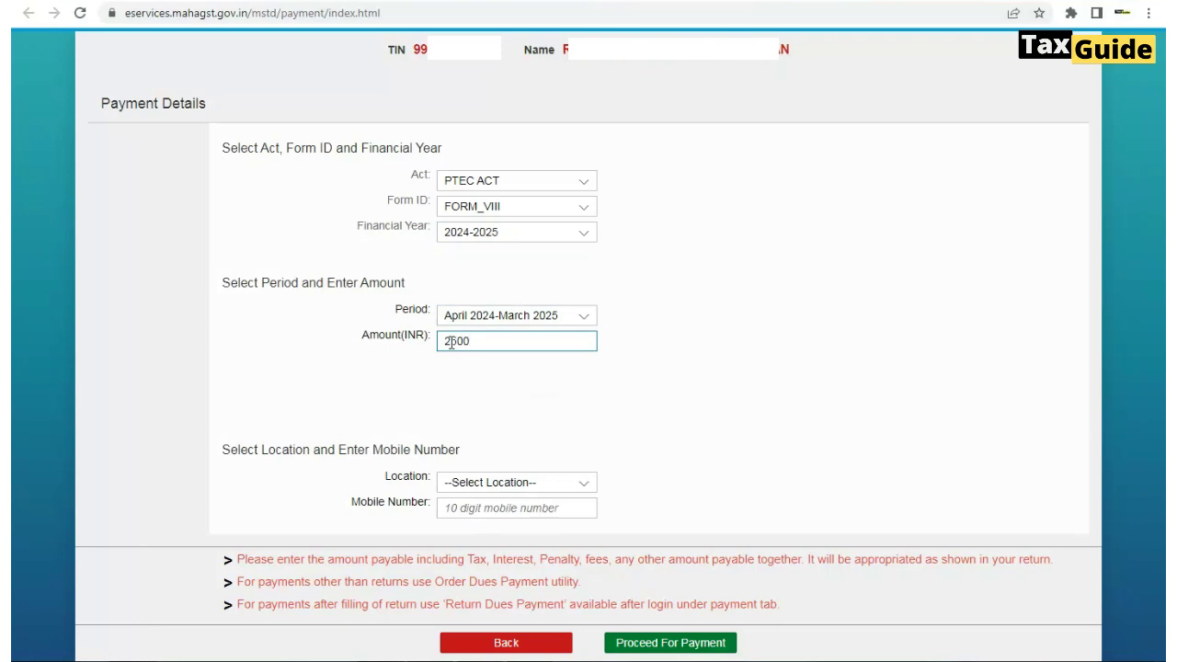
{"action": "left_click", "coordinate": [489, 391]}
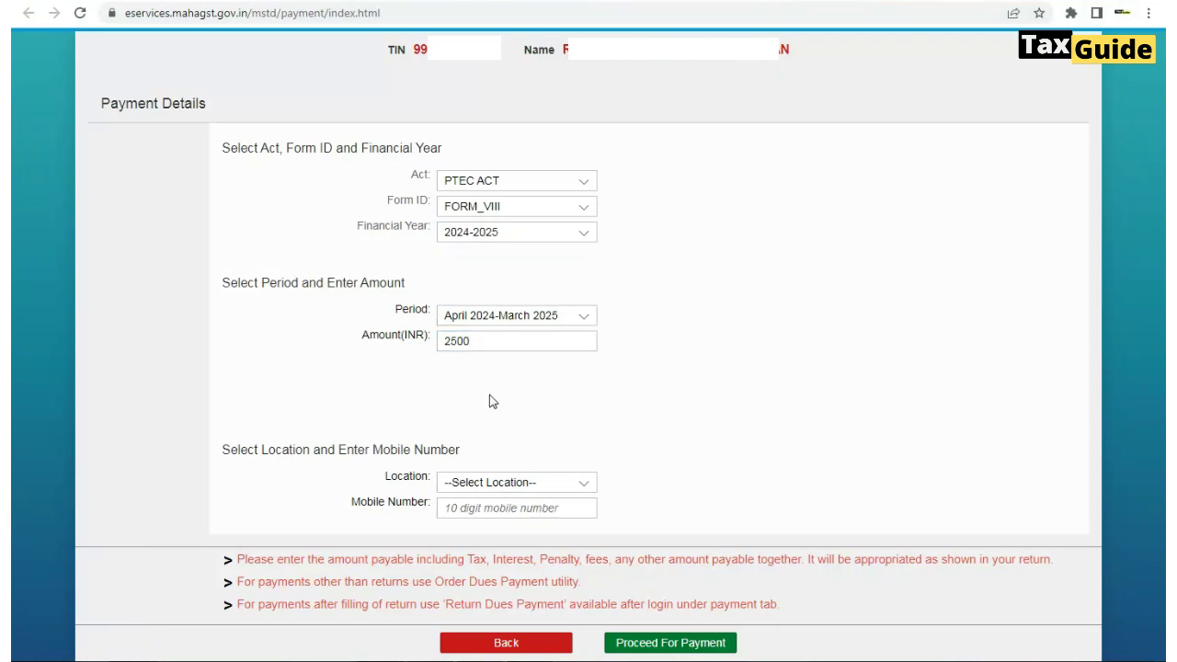
- Choose AKOLA as the location, fill in the mobile number and proceed for payment
{"action": "left_click", "coordinate": [577, 488]}
{"action": "left_click", "coordinate": [587, 488]}
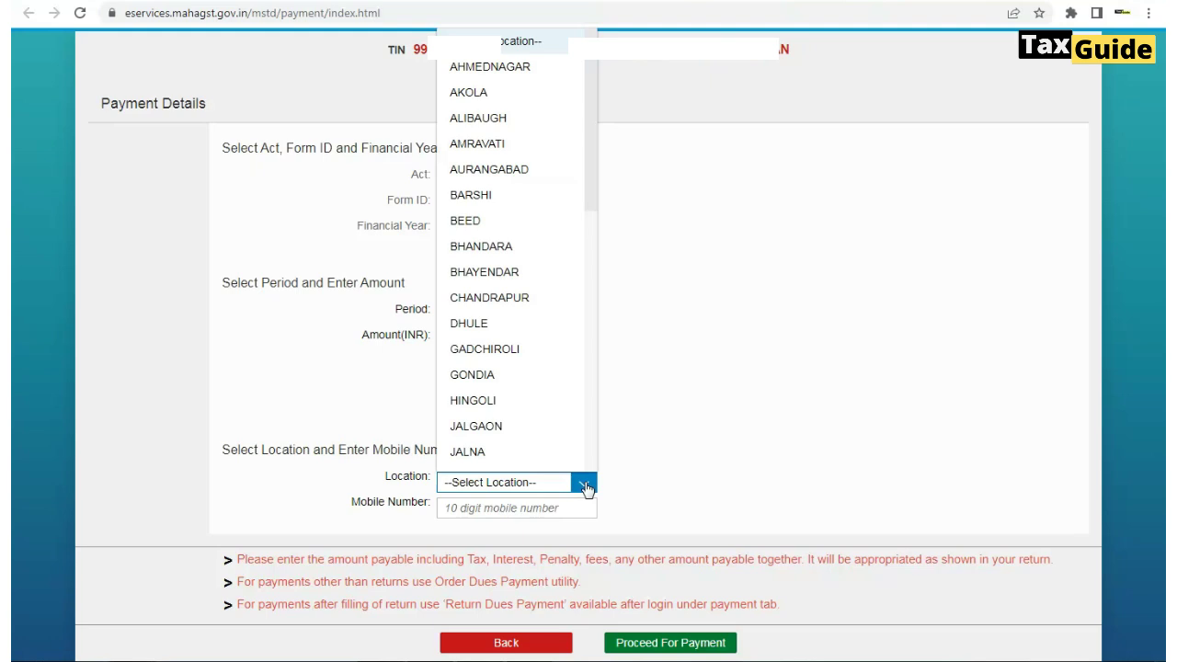
{"action": "left_click", "coordinate": [482, 96]}
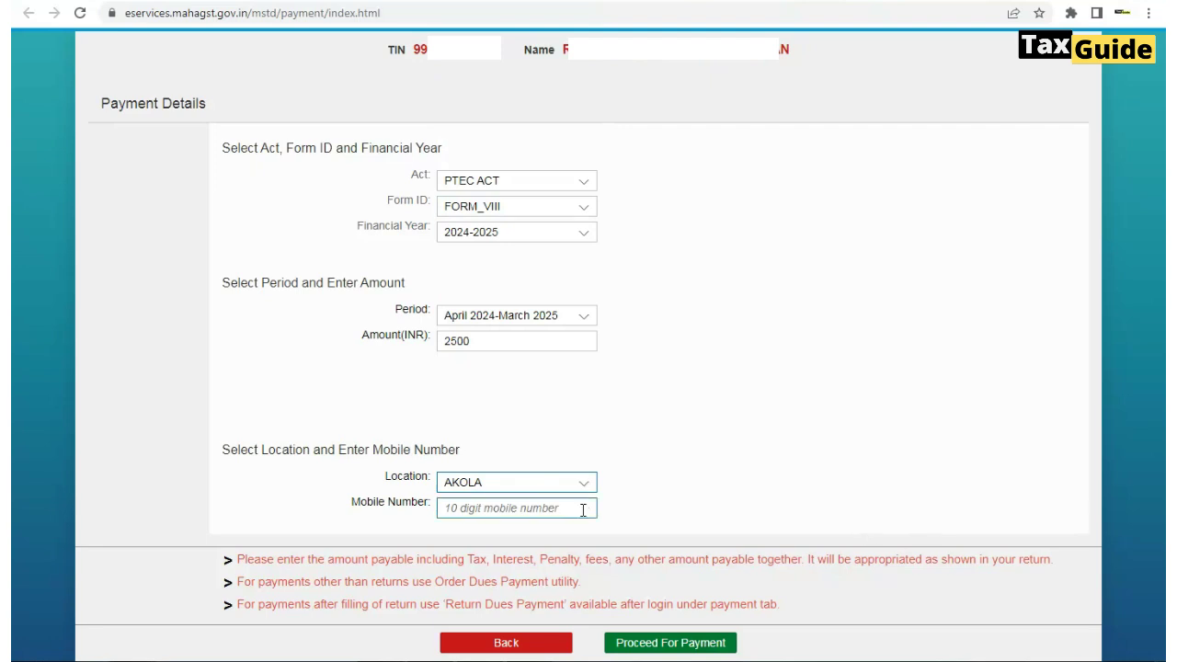
{"action": "left_click", "coordinate": [497, 508]}
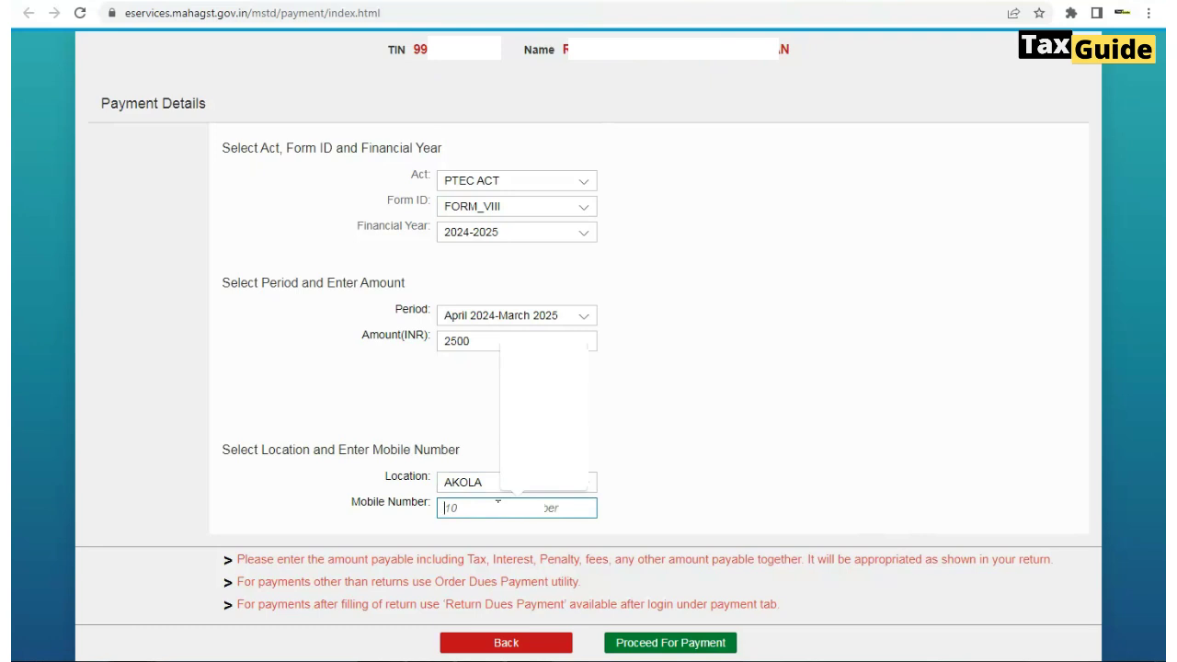
{"action": "left_click", "coordinate": [517, 497]}
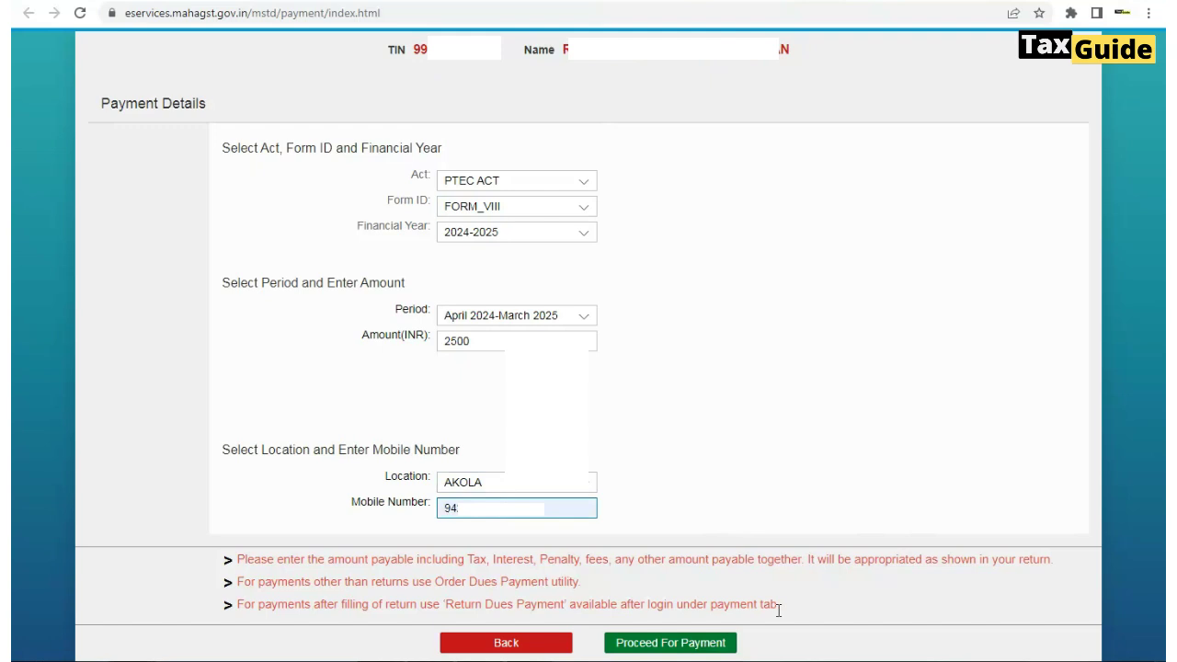
{"action": "left_click", "coordinate": [669, 644]}
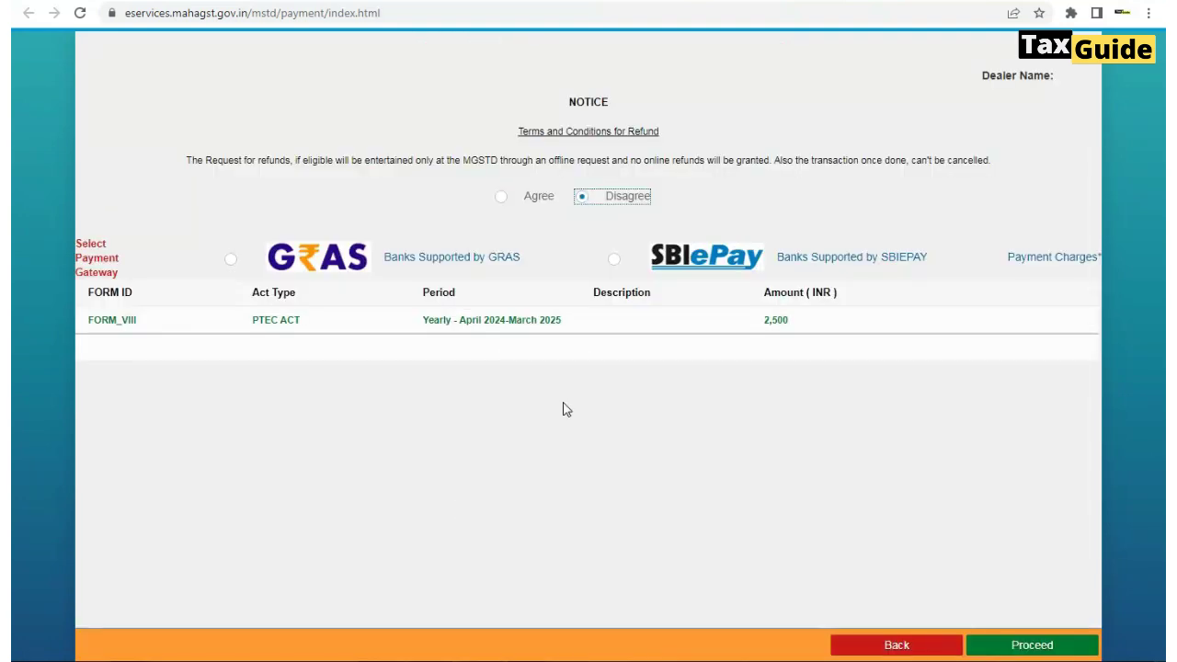
- Agree to the refund terms and proceed with GRAS as the payment gateway
{"action": "left_click", "coordinate": [503, 198]}
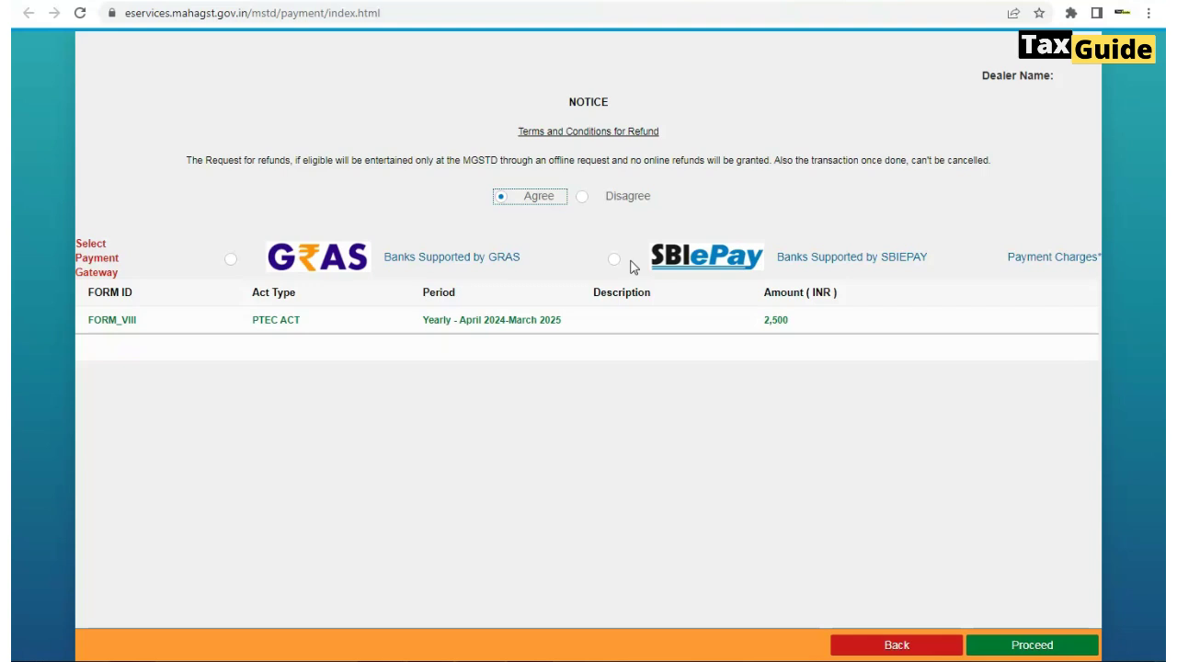
{"action": "left_click", "coordinate": [231, 261]}
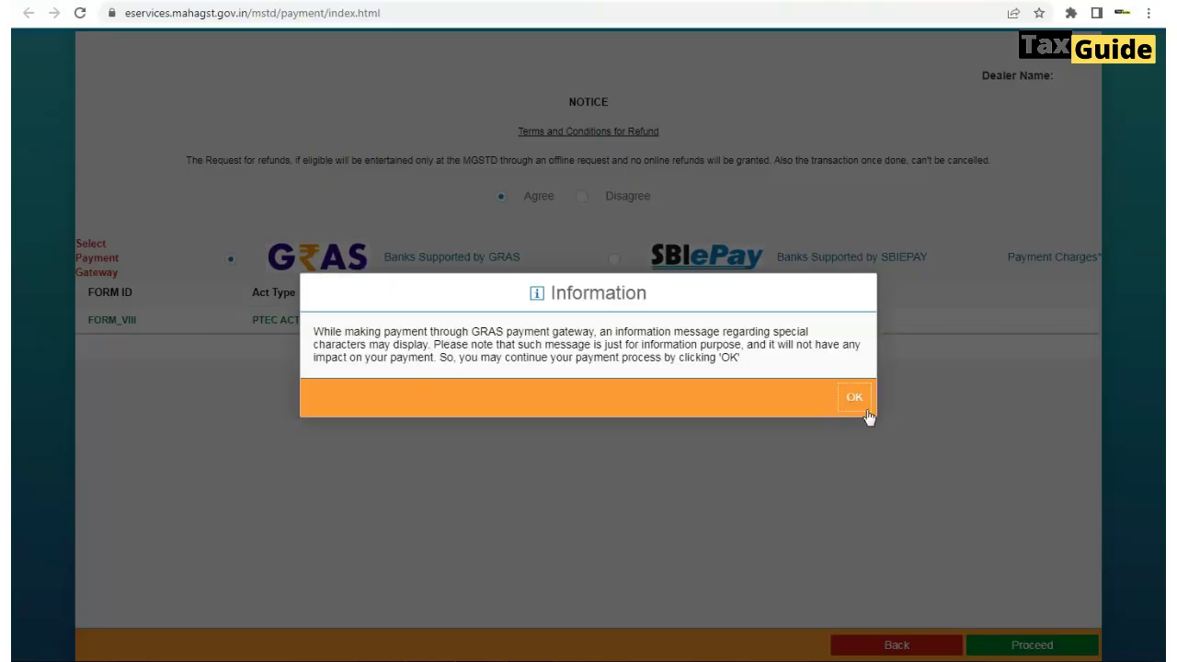
{"action": "left_click", "coordinate": [854, 399]}
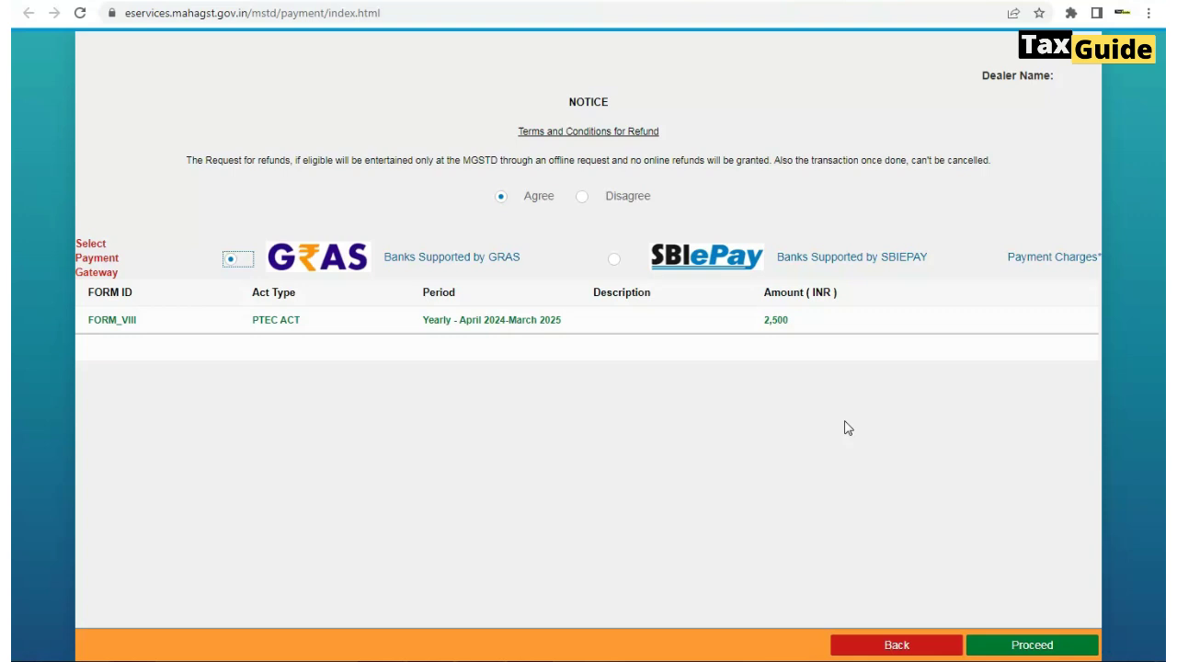
{"action": "left_click", "coordinate": [1013, 648]}
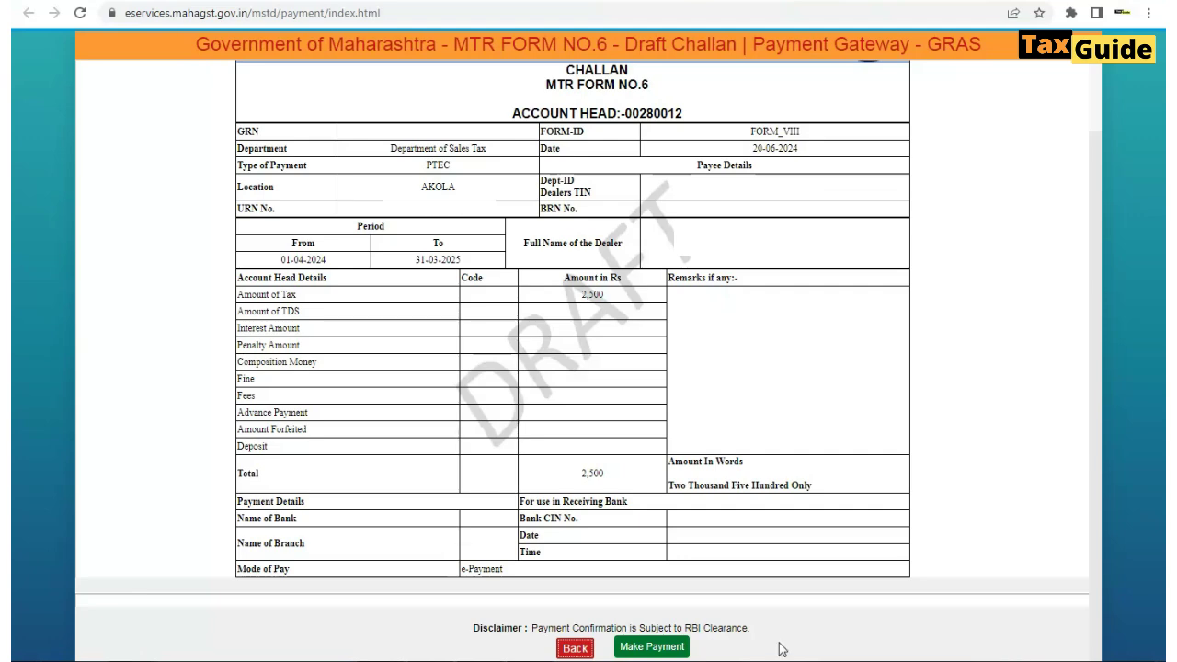
- Start the payment from the draft challan and choose internet banking through INDIAN OVERSEAS BANK
{"action": "left_click", "coordinate": [641, 648]}
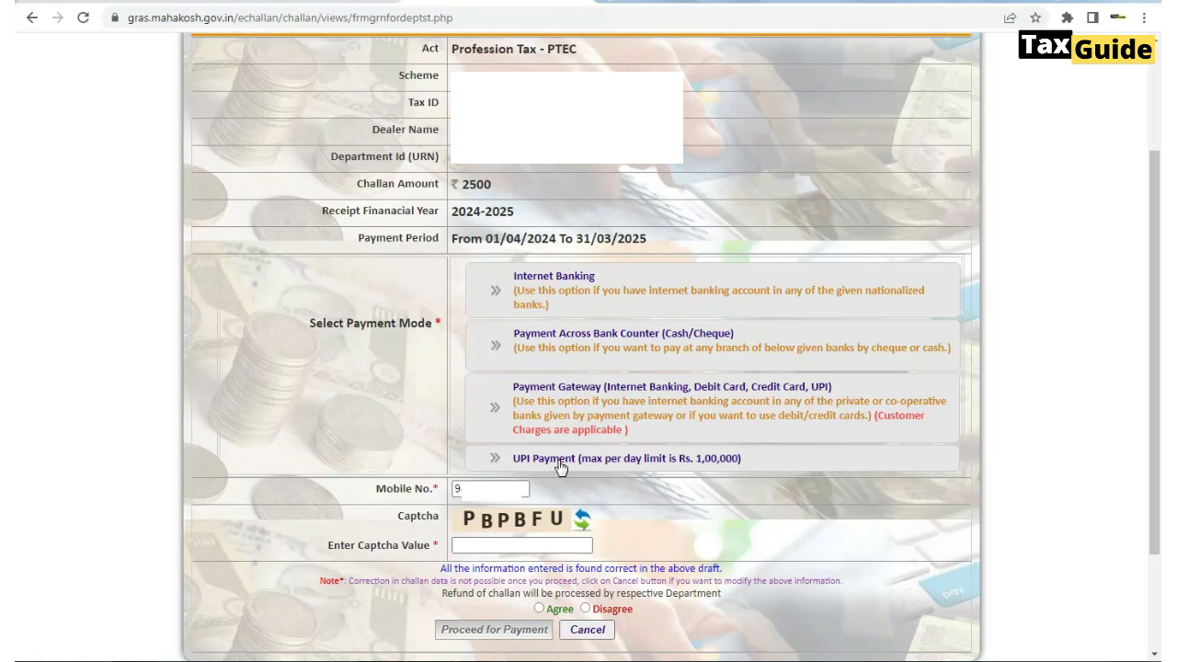
{"action": "left_click", "coordinate": [568, 296]}
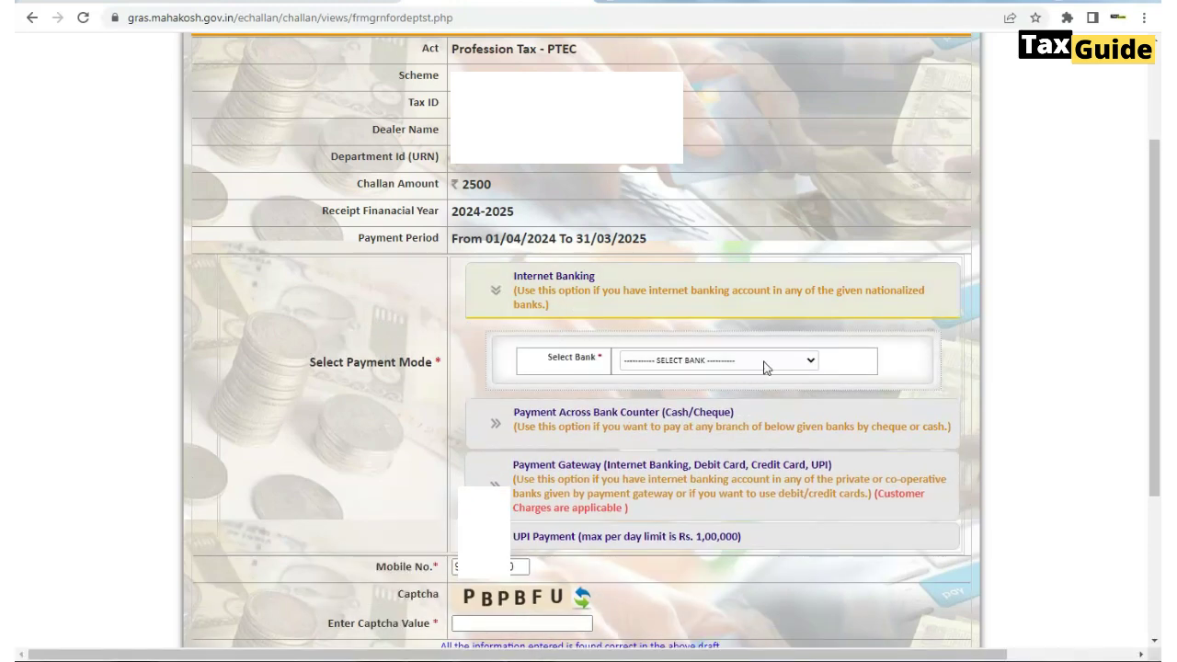
{"action": "left_click", "coordinate": [764, 363]}
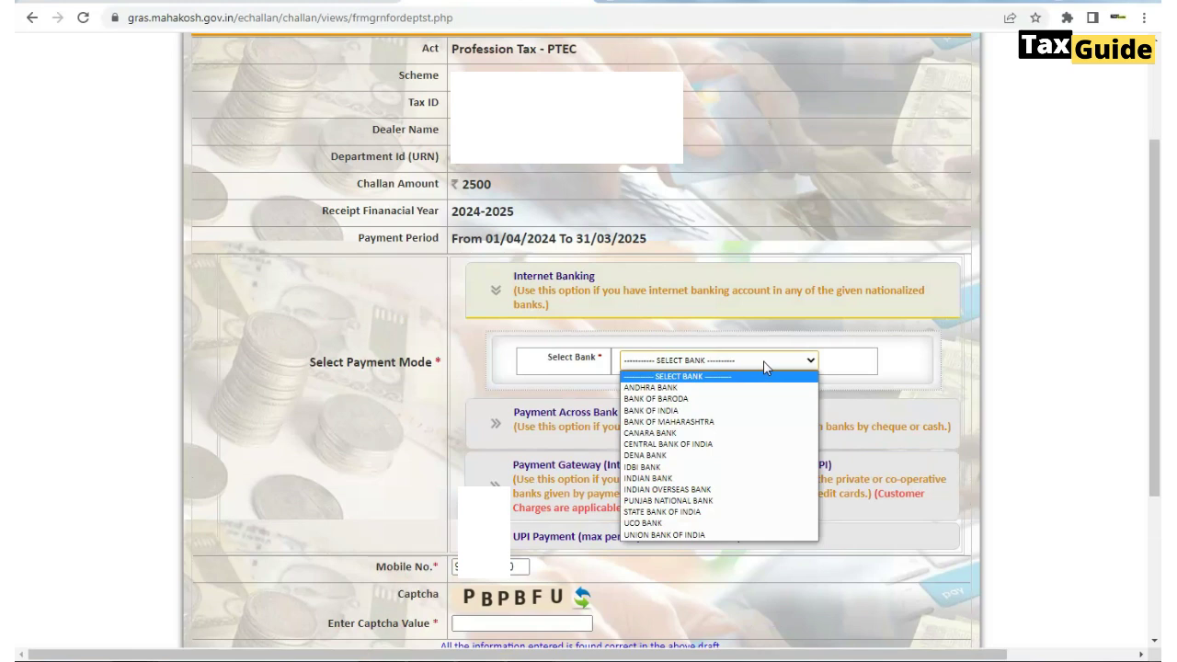
{"action": "left_click", "coordinate": [695, 489]}
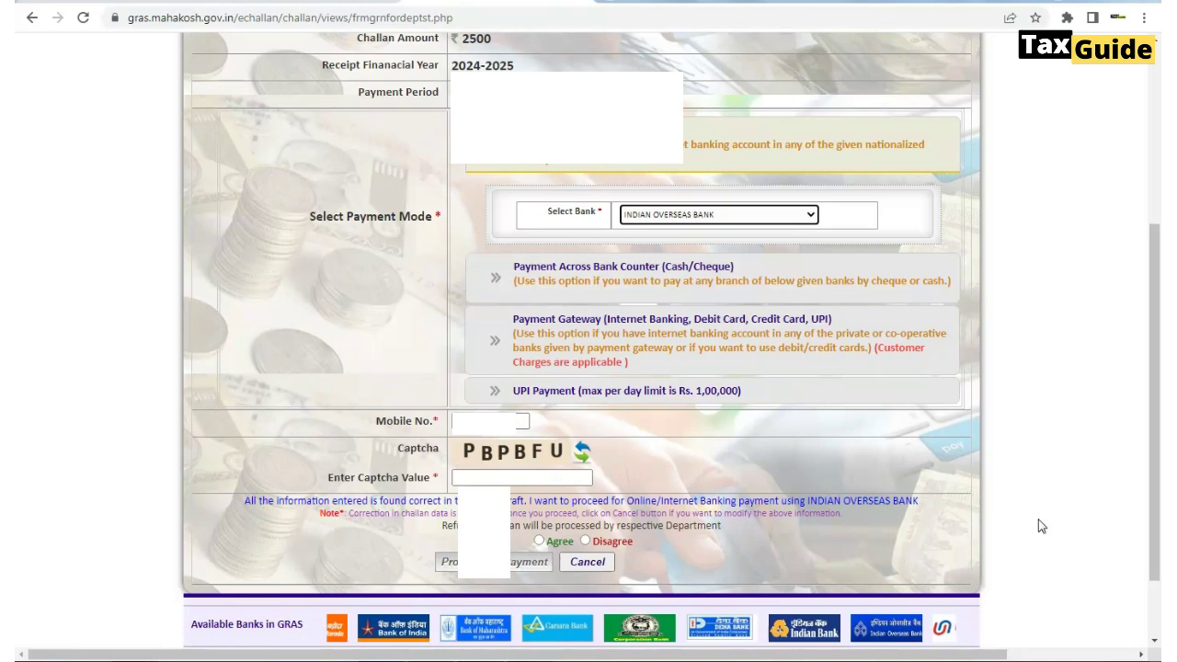
- Enter the captcha value shown on the GRAS payment form
{"action": "scroll", "coordinate": [1039, 517], "scroll_direction": "down", "scroll_amount": 2}
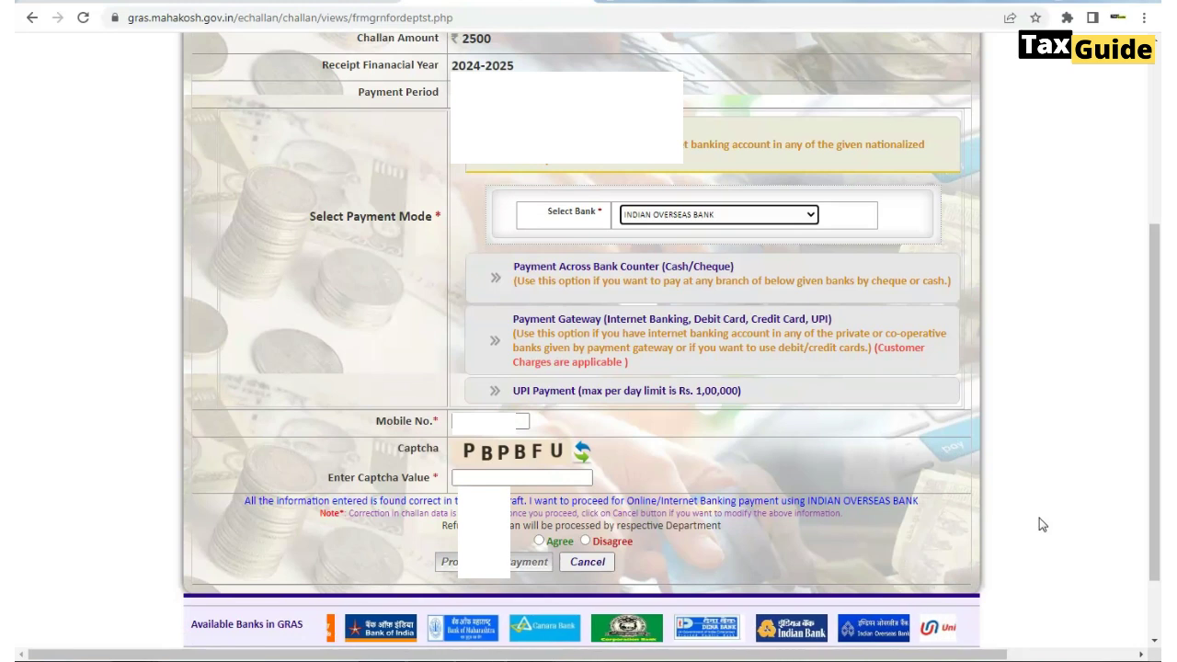
{"action": "left_click", "coordinate": [494, 478]}
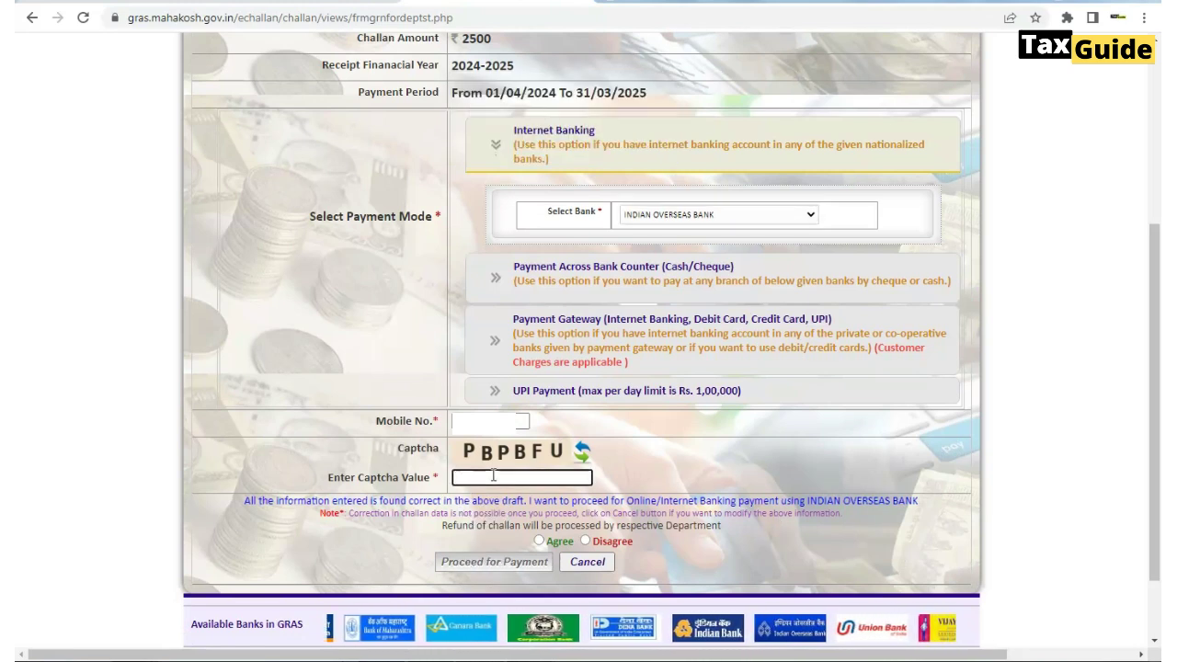
{"action": "type", "text": "PB"}
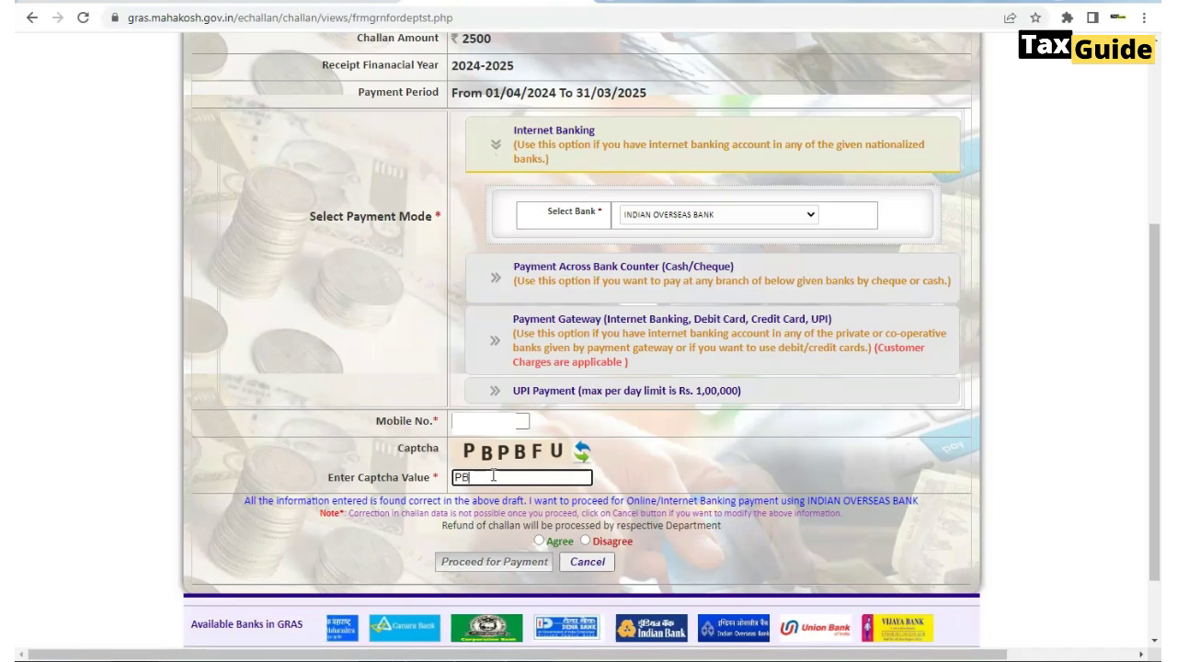
{"action": "type", "text": "PBFU"}
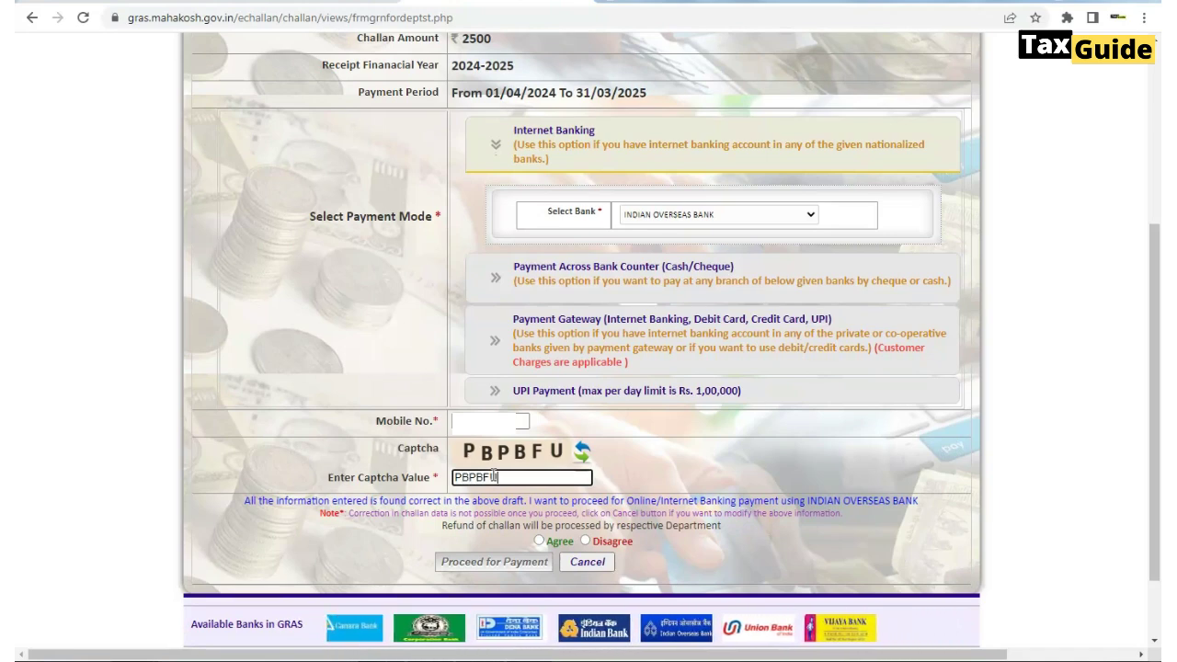
- Agree to the challan declaration and proceed for payment, accepting the GRN number and special-character notices
{"action": "left_click", "coordinate": [585, 541]}
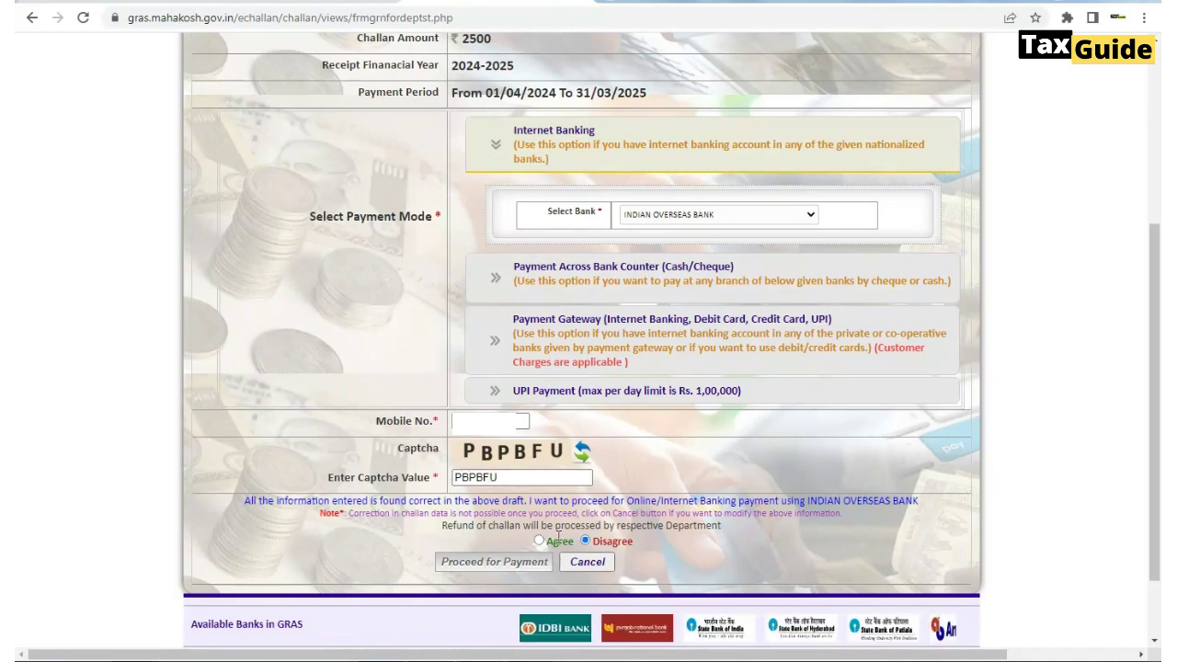
{"action": "left_click", "coordinate": [539, 542]}
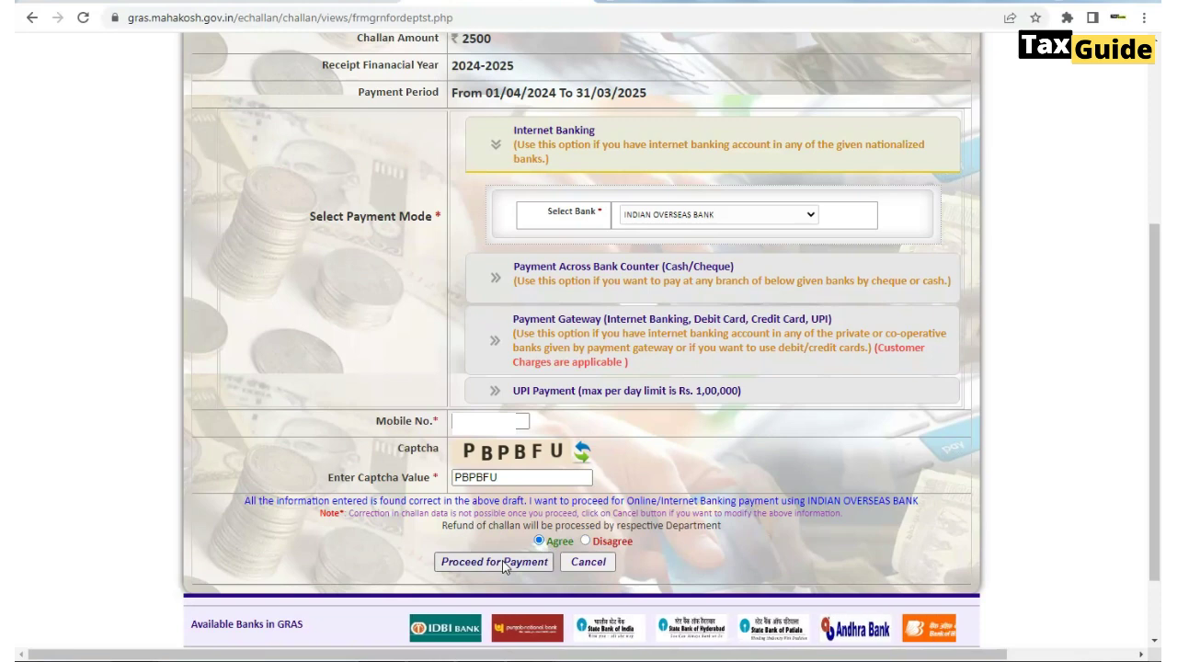
{"action": "left_click", "coordinate": [504, 562]}
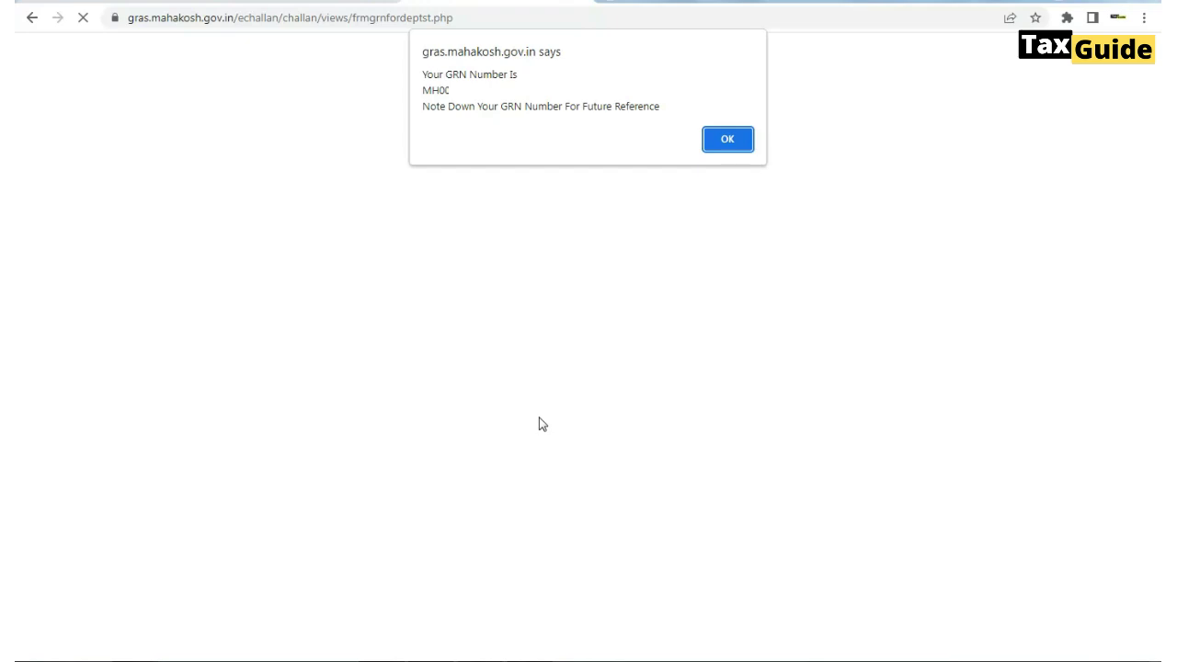
{"action": "left_click", "coordinate": [727, 140]}
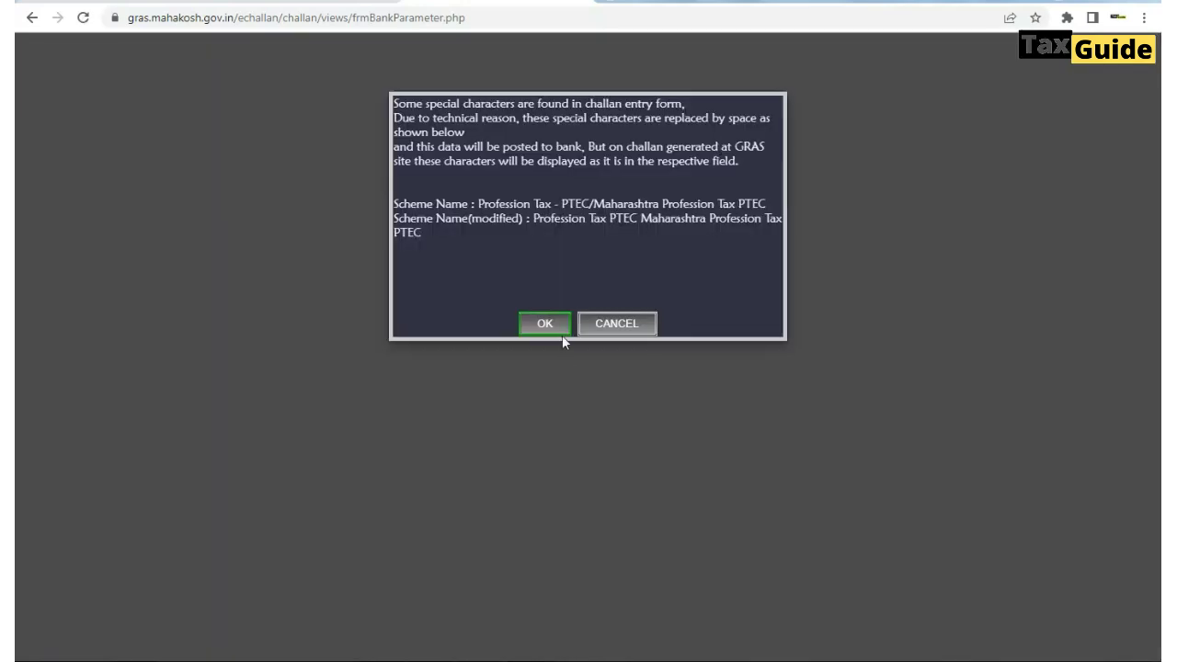
{"action": "left_click", "coordinate": [551, 326]}
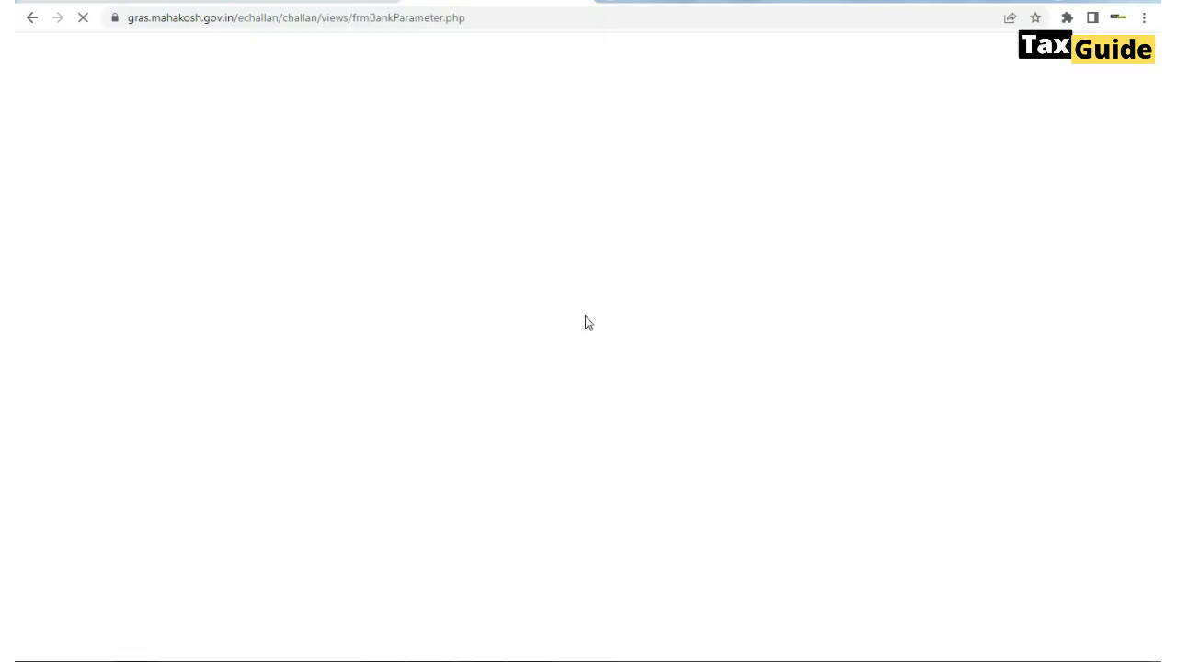